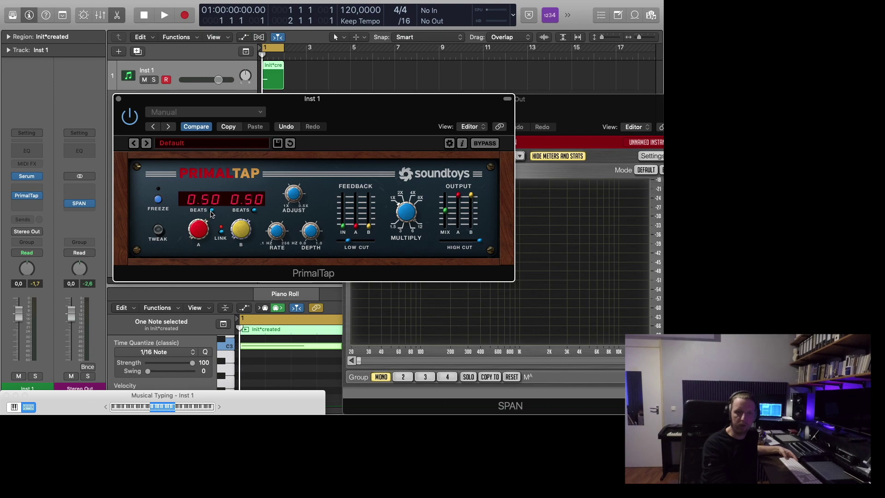
Set both linked PrimalTap delay times to 0.75 beats and show the plug-in's tweak controls
left_click_drag(205, 238, 253, 250)
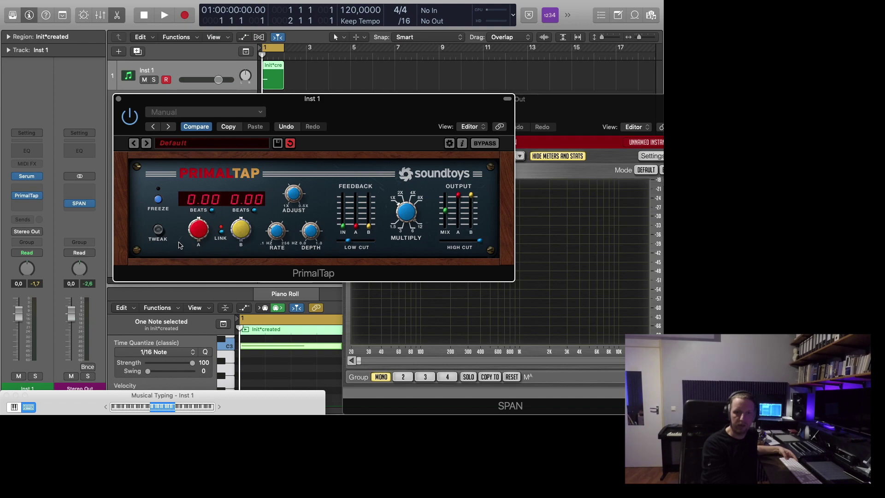
left_click_drag(199, 243, 200, 226)
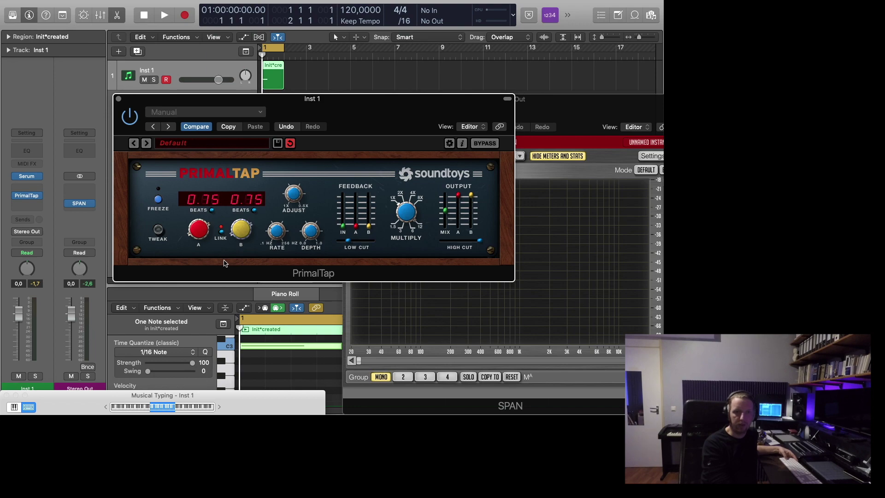
left_click(158, 230)
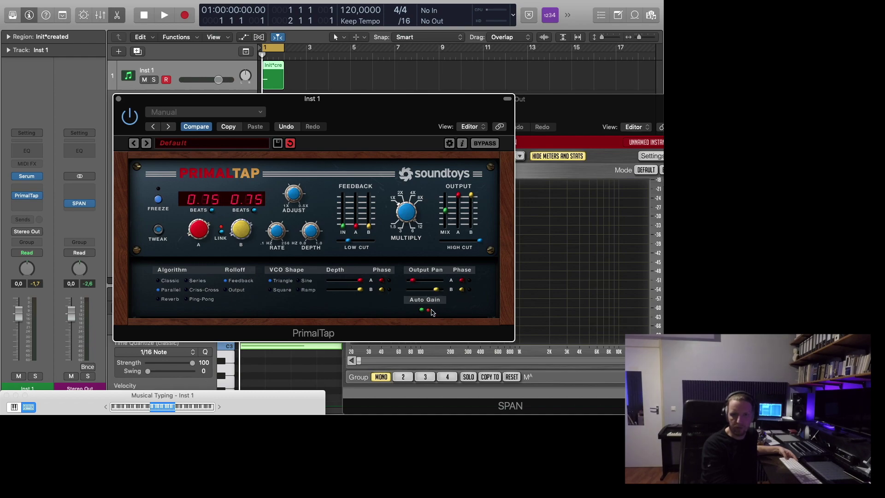
Play a test note and raise the A and B feedback levels to about halfway
key("a")
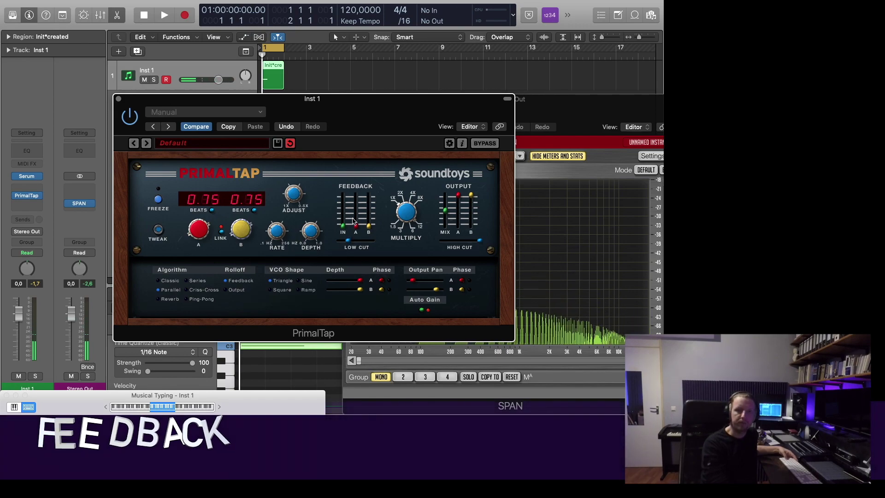
left_click_drag(357, 227, 360, 215)
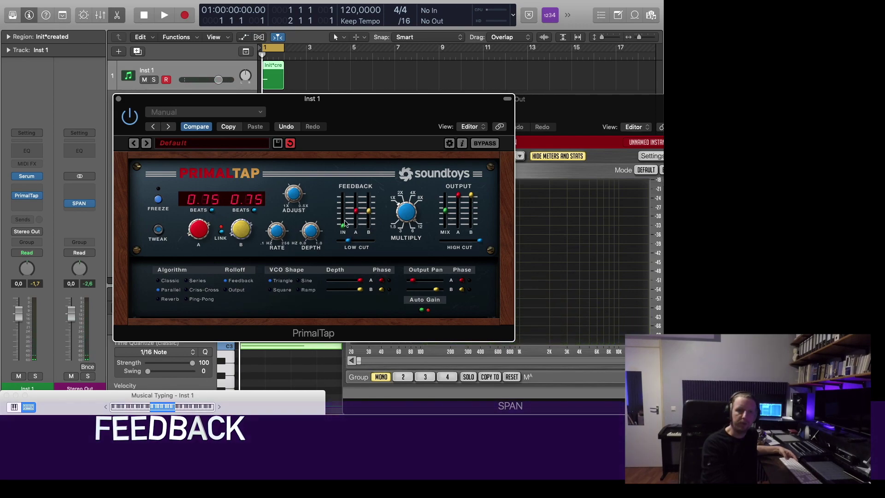
Unlink the two delay times and set A to 2.00 beats and B to 1.25 beats
left_click(222, 232)
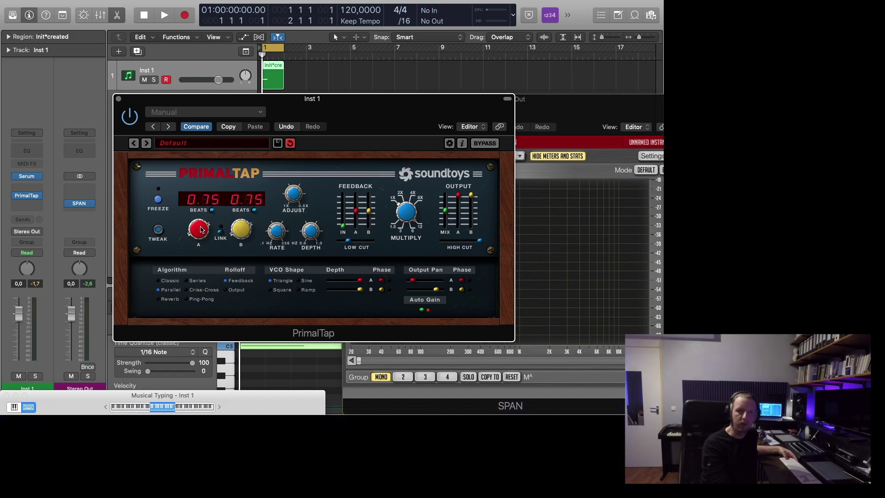
left_click_drag(203, 229, 204, 220)
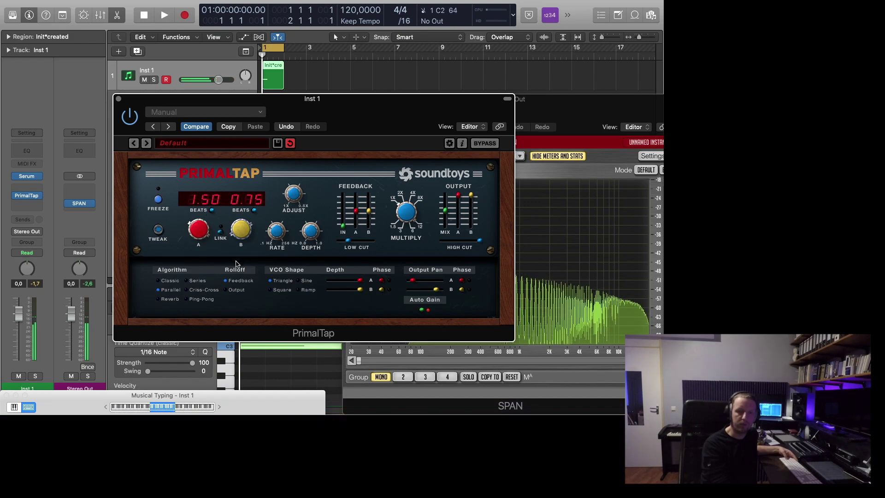
left_click_drag(210, 235, 240, 223)
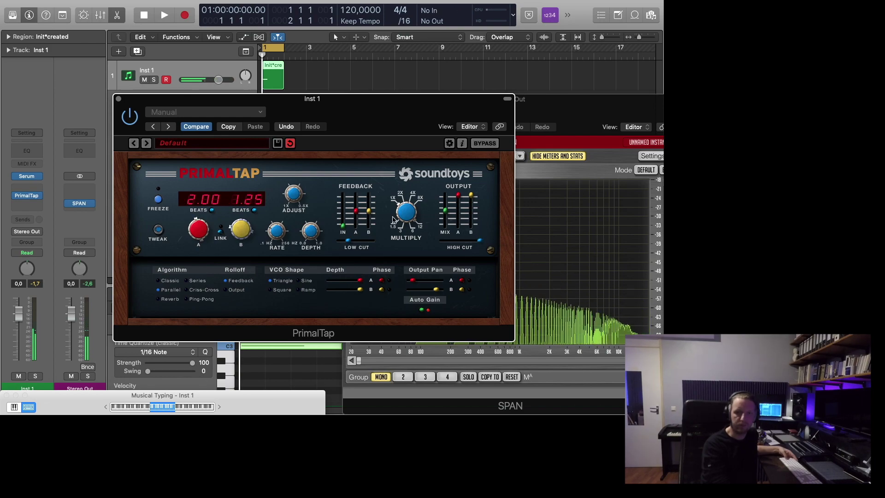
Raise the A, B and input feedback levels and widen the output pan of both delays
left_click_drag(372, 209, 356, 203)
left_click_drag(436, 289, 440, 289)
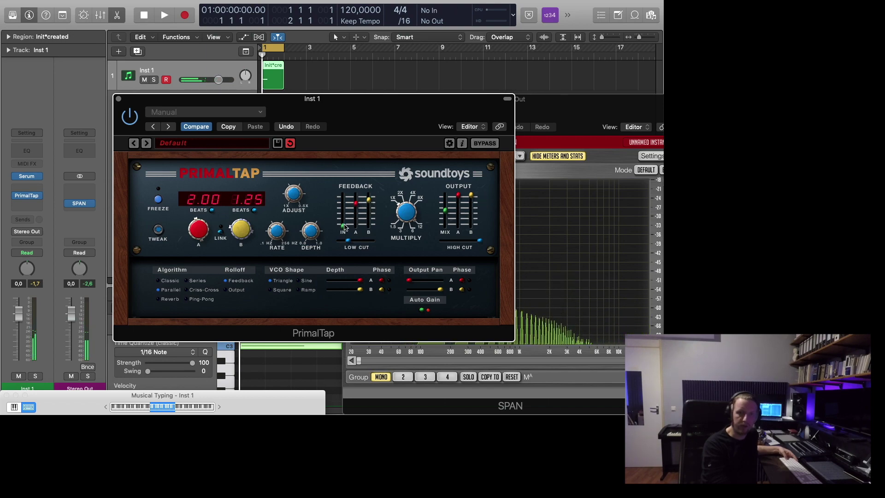
left_click_drag(344, 225, 346, 209)
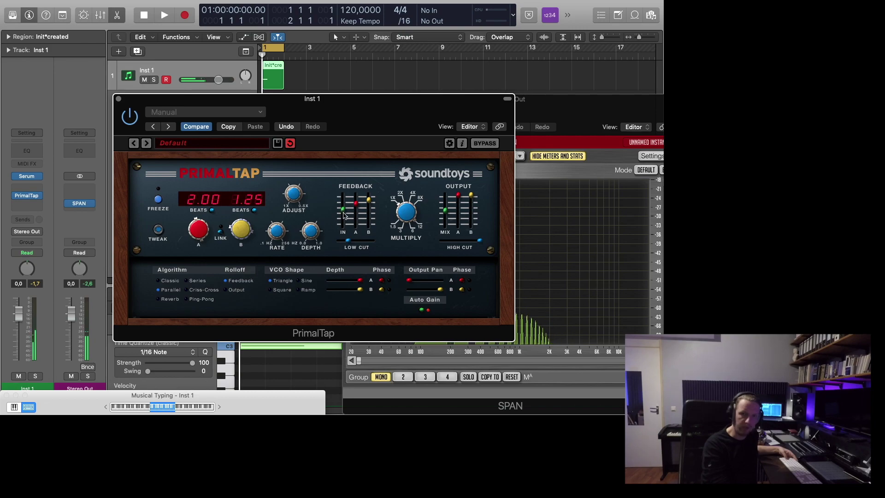
Play the test note repeatedly to audition the delay with the current settings
key("a")
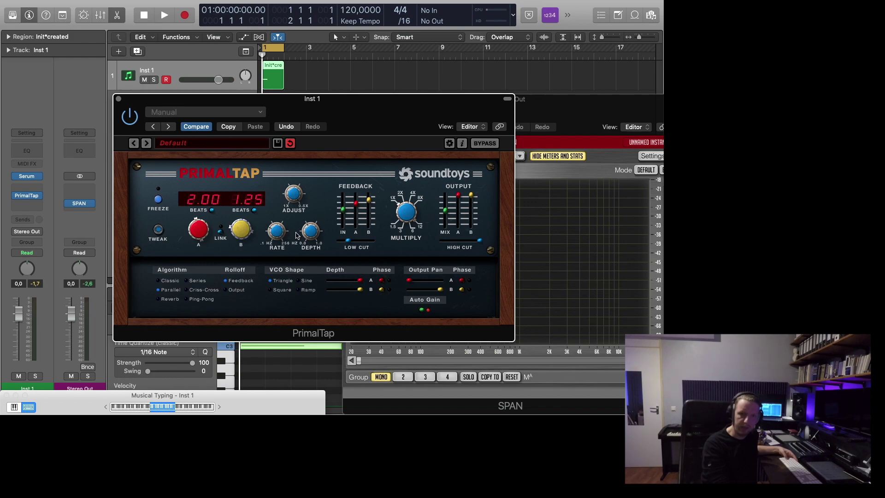
key("a")
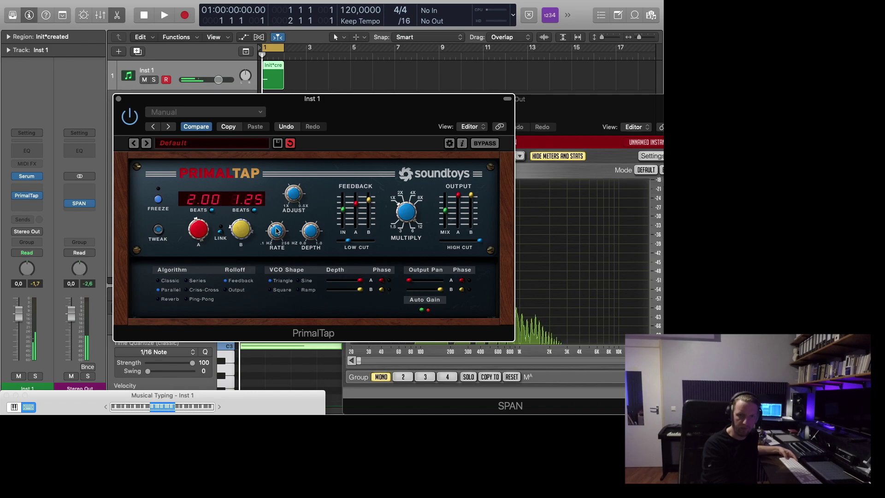
key("a")
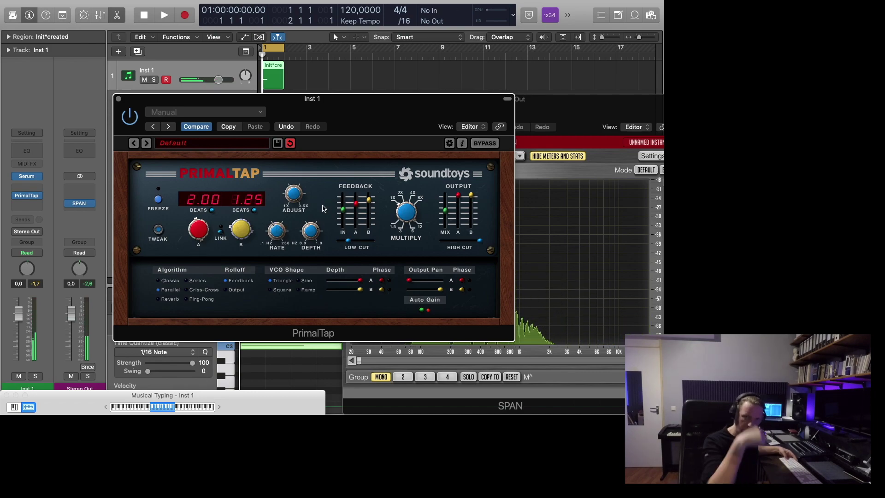
key("a")
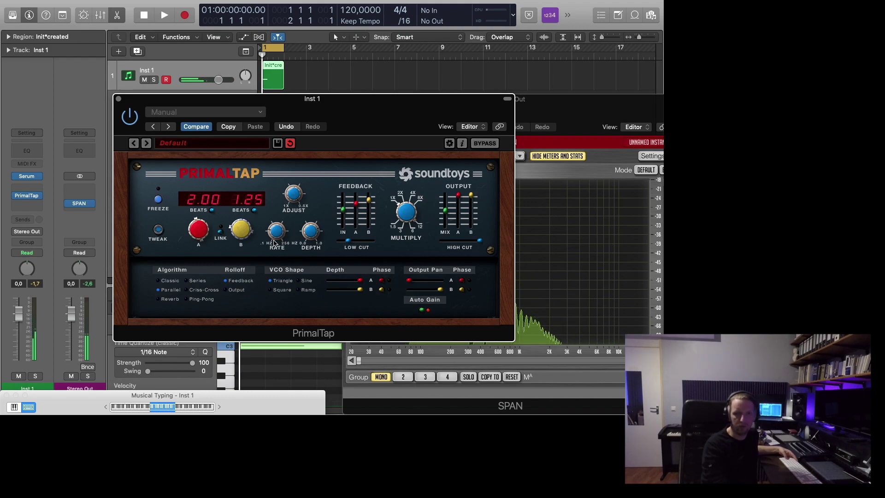
key("a")
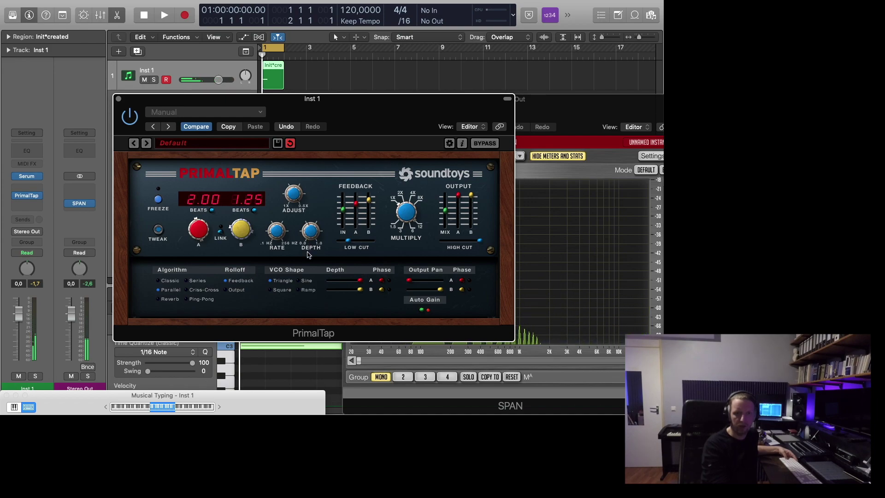
key("a")
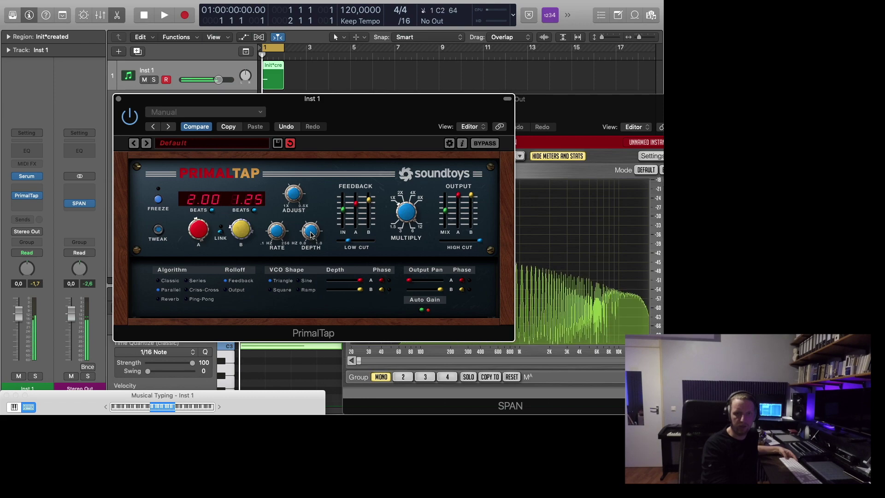
key("a")
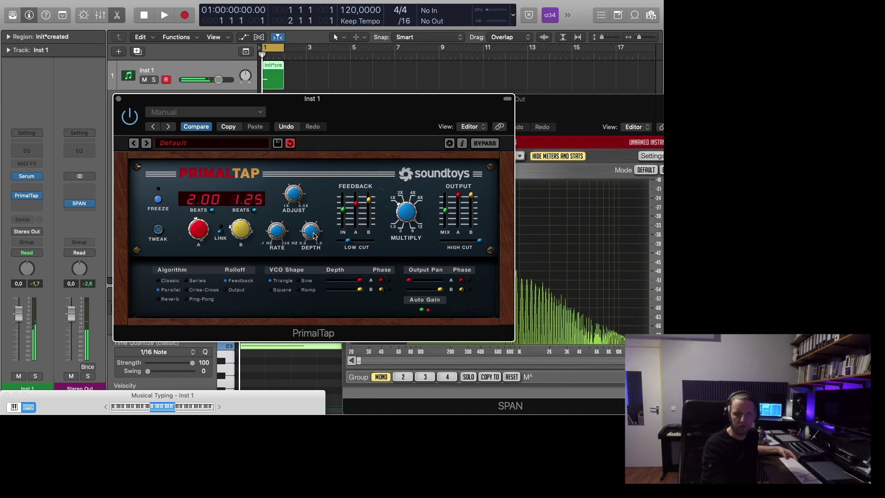
key("a")
key("a")
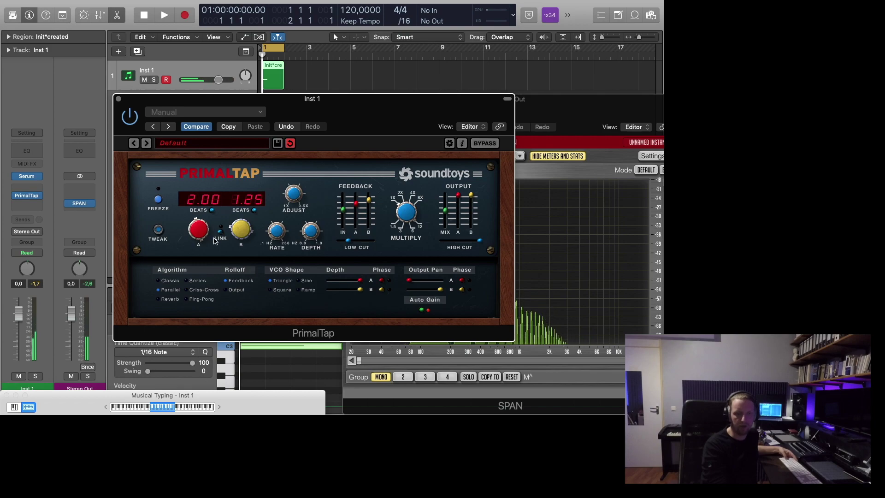
Turn Freeze on, play a note over the frozen loop, and turn Freeze off again
left_click(159, 199)
key("a")
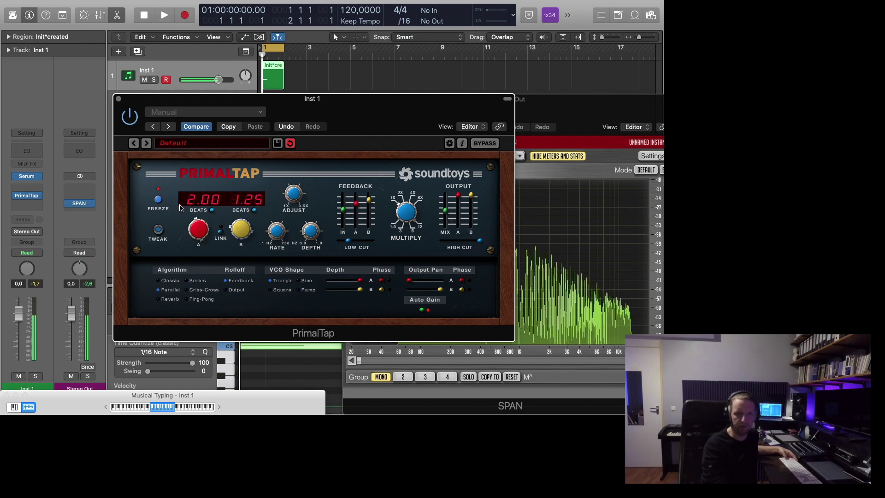
left_click(158, 199)
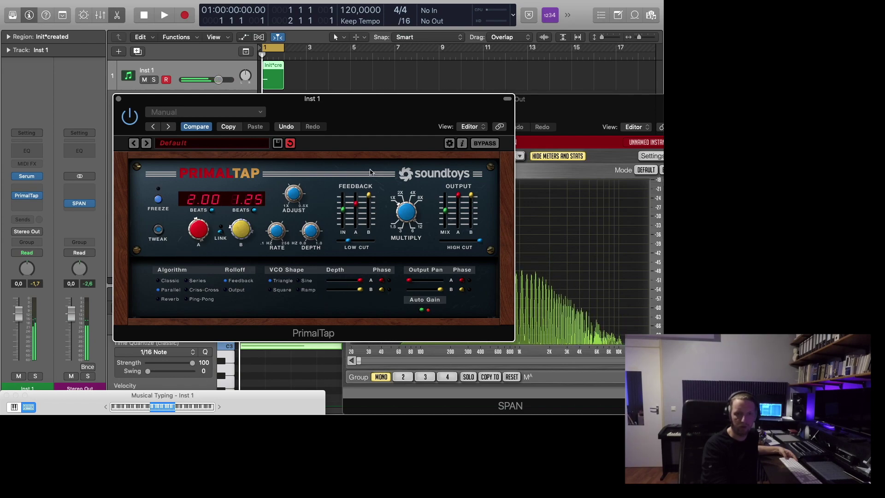
Raise the A feedback to maximum, play a note and adjust the modulation depth
left_click_drag(359, 201, 361, 181)
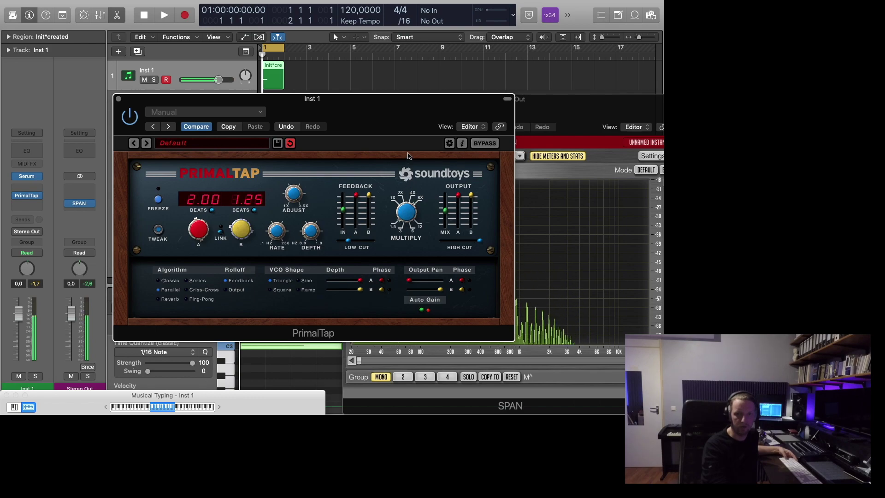
key("a")
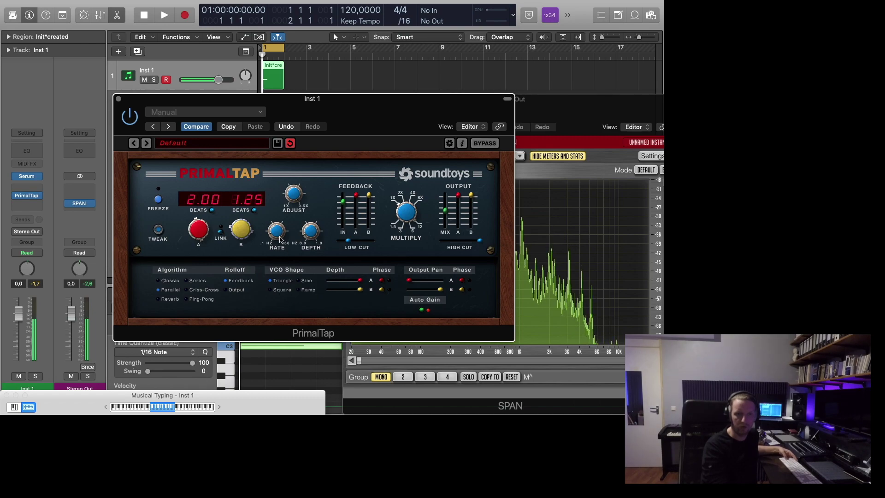
left_click_drag(309, 230, 311, 201)
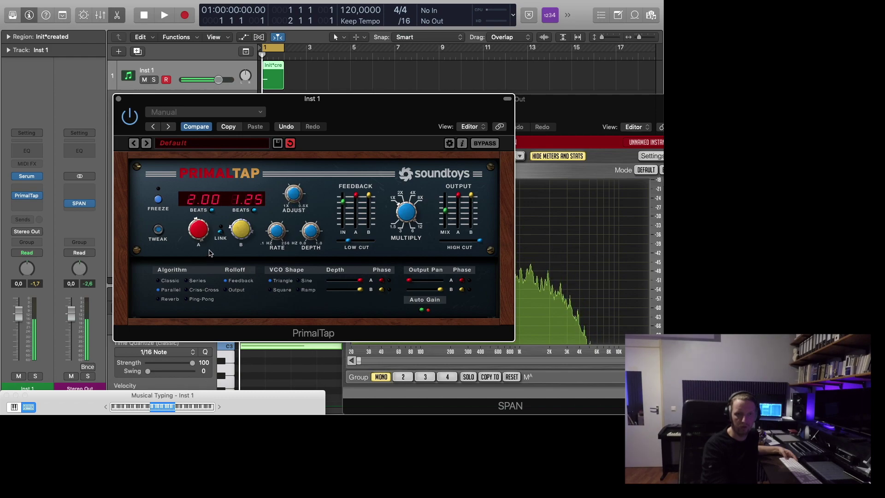
Set delay A to 0.50 beats and B to 0.00 beats, and lower the A and B feedback levels
left_click_drag(205, 237, 201, 266)
left_click_drag(240, 228, 237, 253)
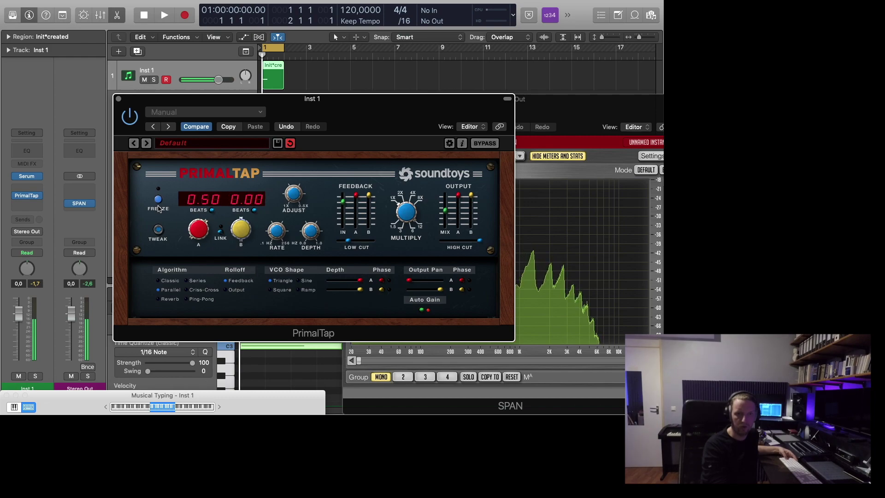
left_click(159, 199)
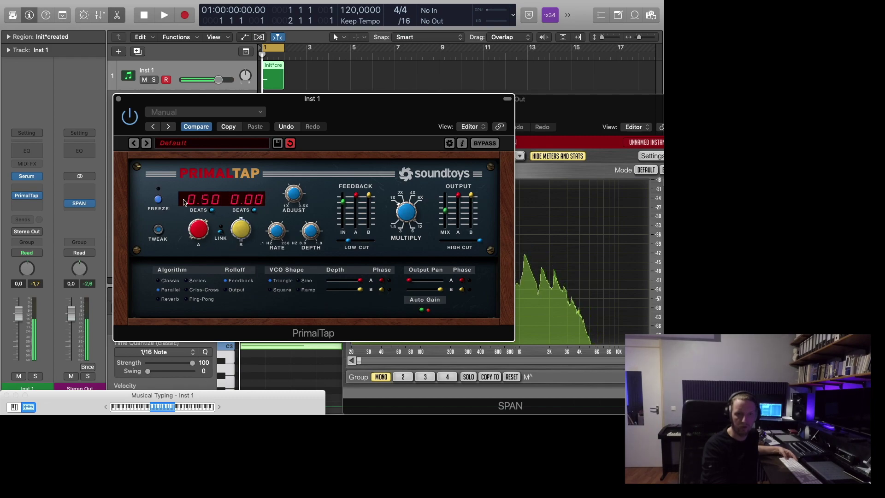
mouse_move(357, 198)
left_mouse_down()
mouse_move(356, 211)
mouse_move(367, 207)
left_mouse_up()
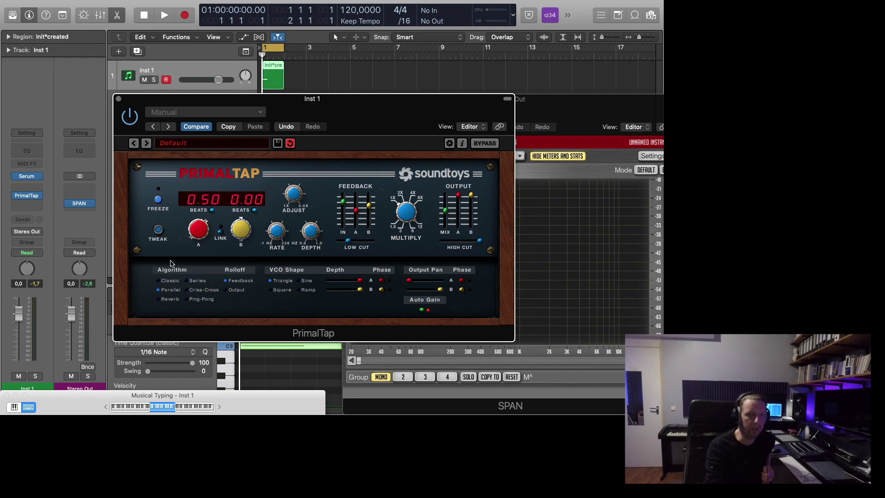
Replace PrimalTap on the Inst 1 channel with the stereo version of Soundtoys Little Radiator
left_click(40, 198)
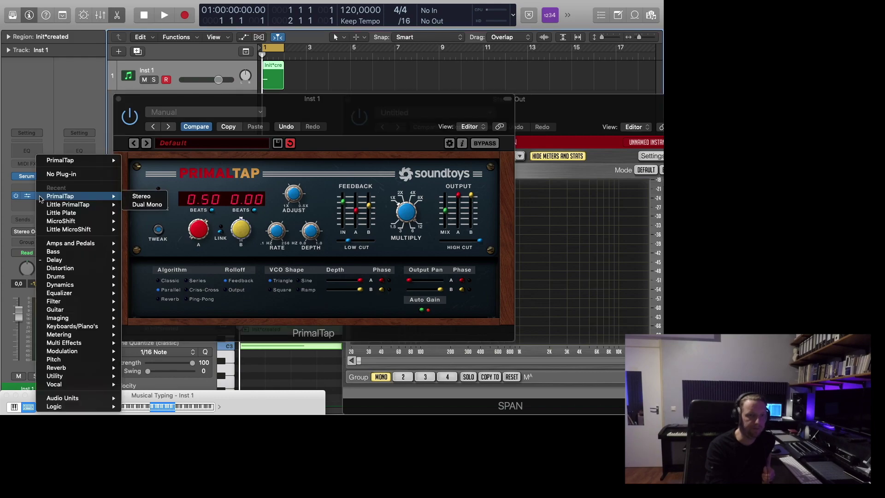
mouse_move(59, 398)
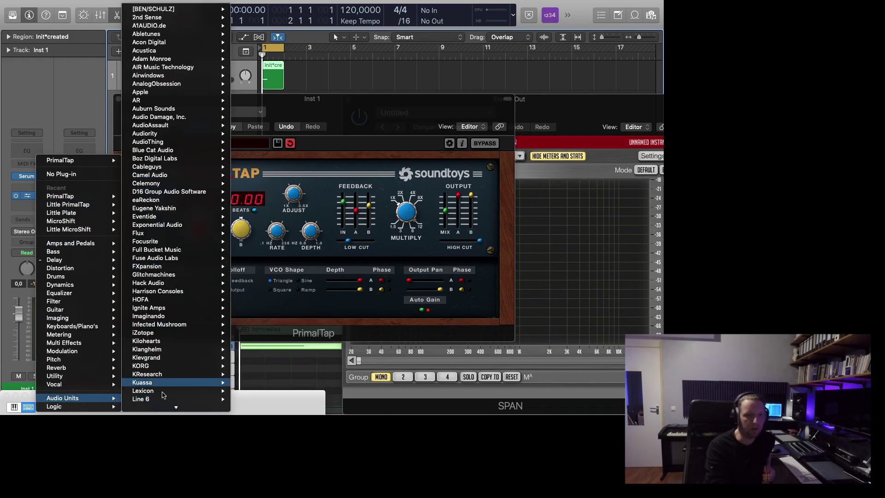
mouse_move(164, 410)
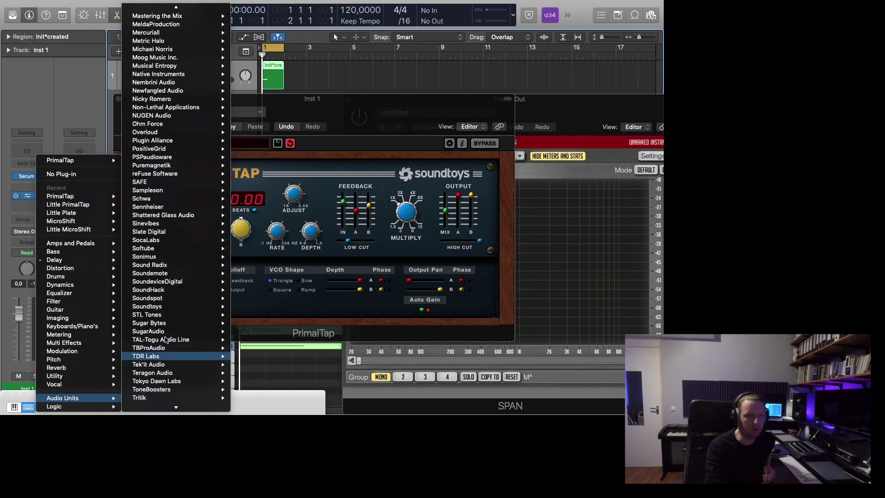
mouse_move(169, 302)
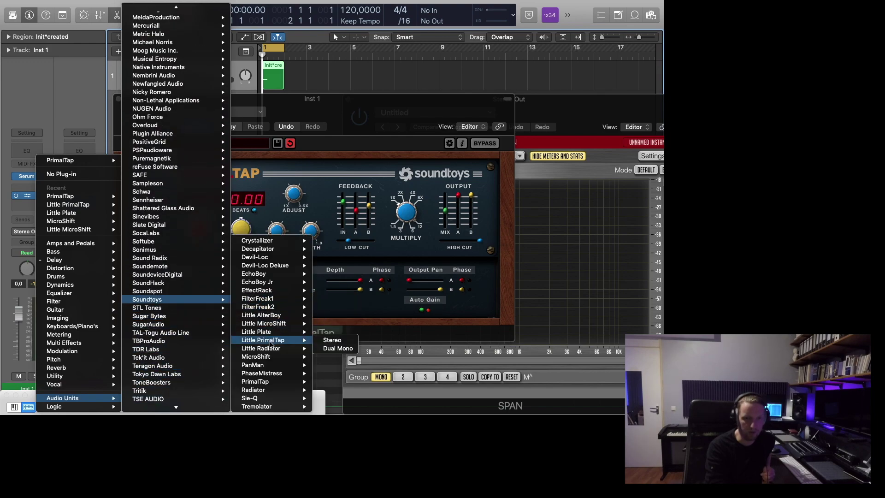
mouse_move(272, 349)
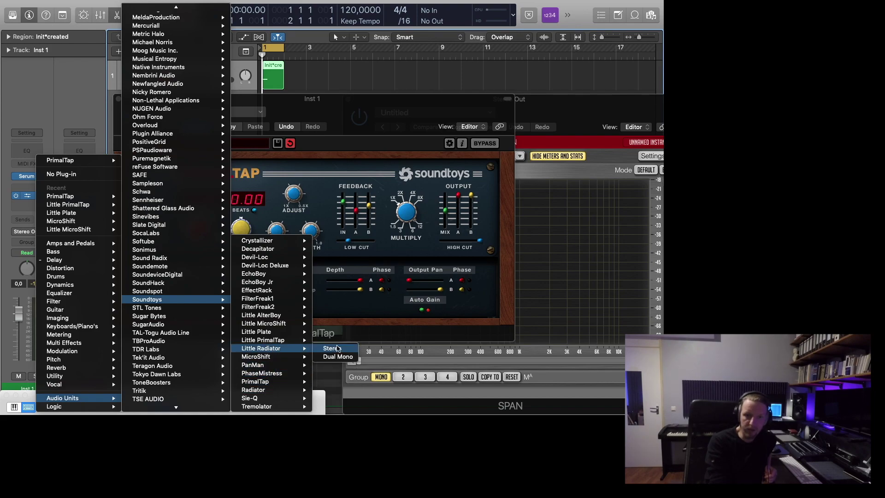
left_click(234, 58)
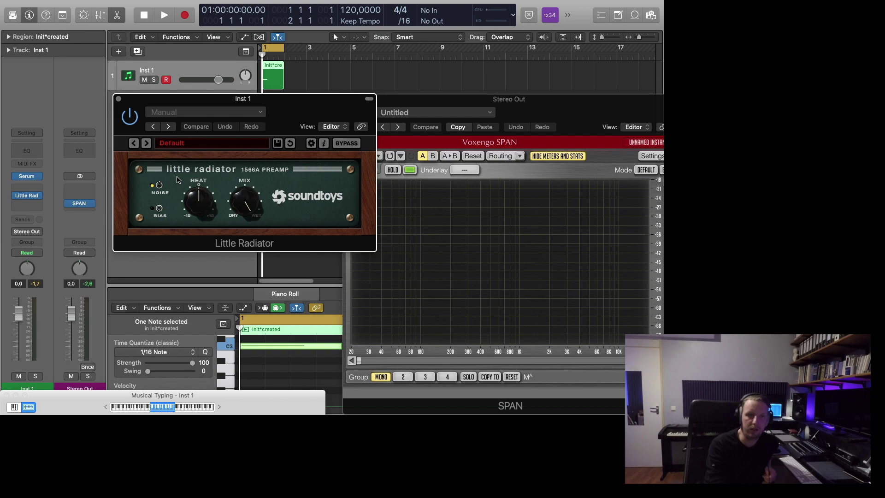
left_click_drag(184, 94, 181, 93)
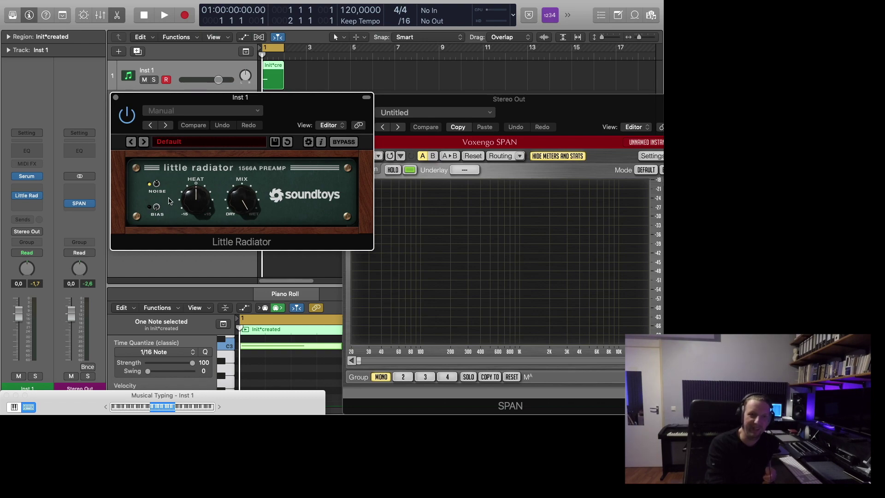
Toggle Little Radiator's Noise switch for comparison, leaving Noise off and Bias on
left_click(156, 184)
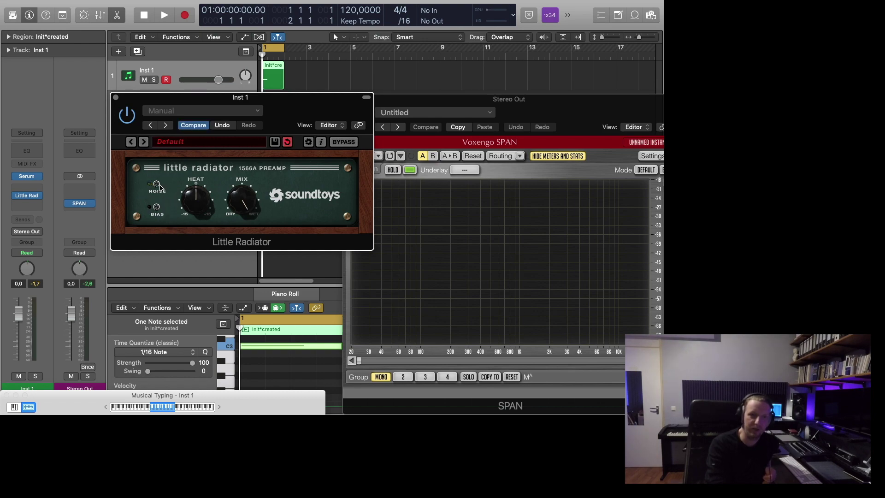
left_click(159, 187)
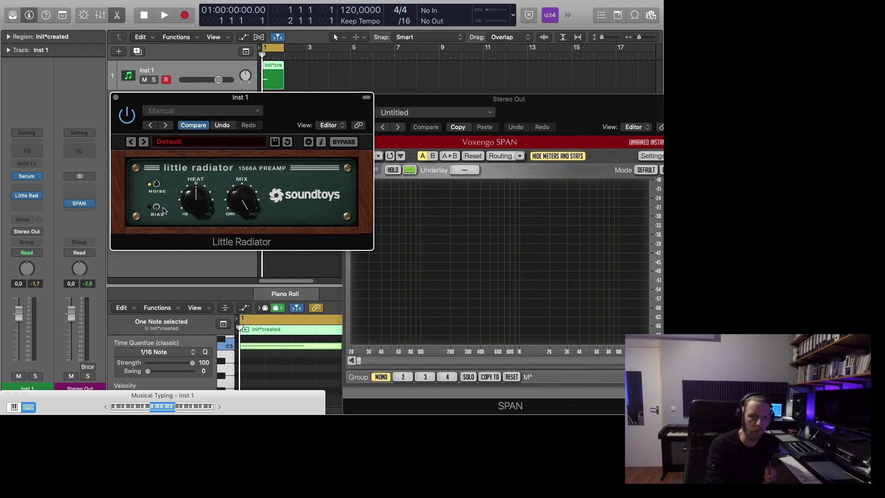
left_click(157, 185)
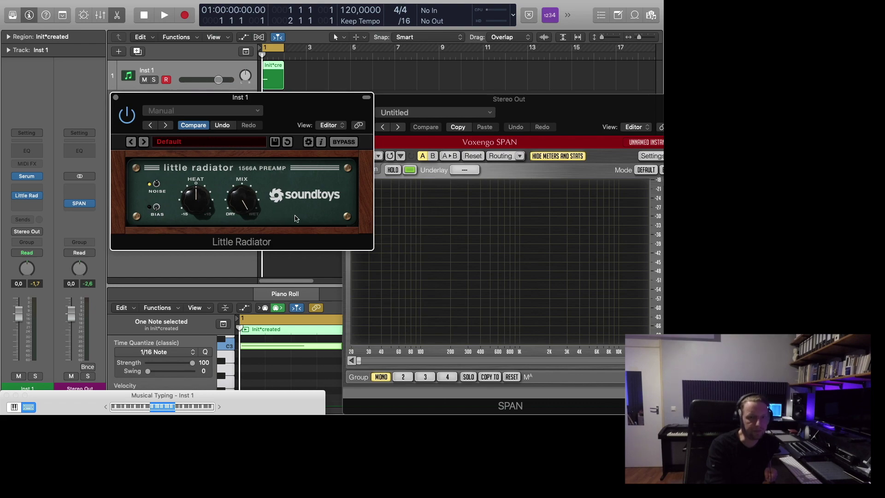
left_click(156, 184)
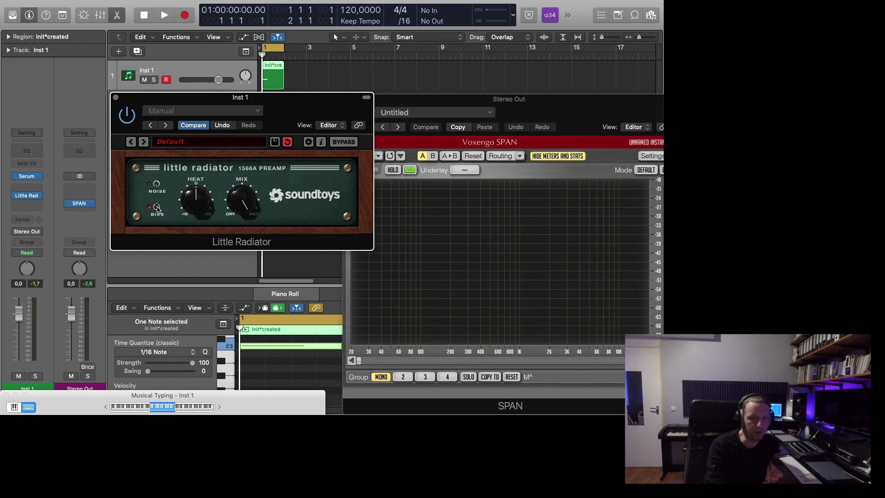